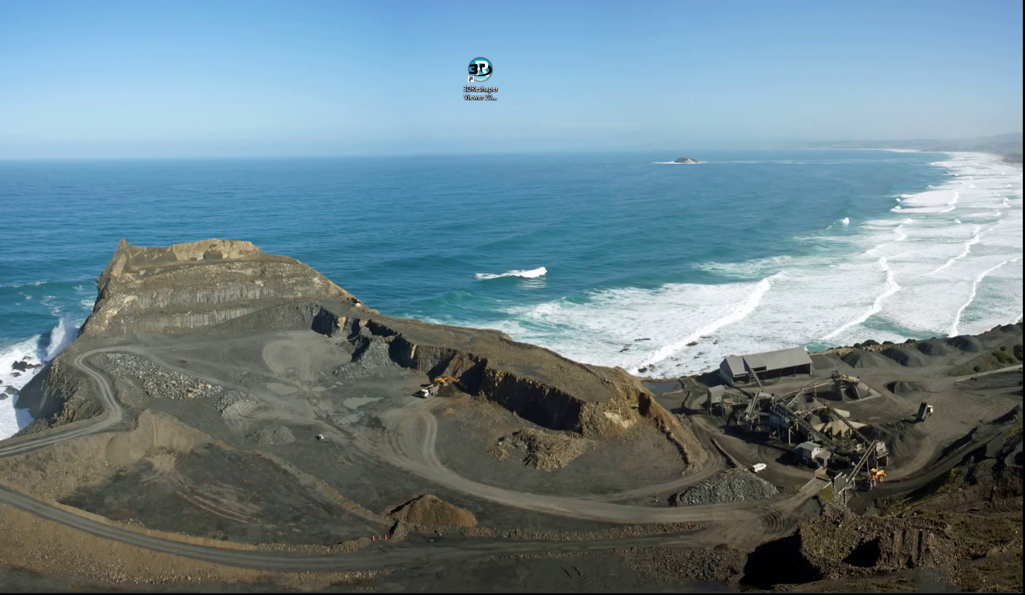
- Launch 3DReshaper Viewer from the desktop and maximize its window
key(alt+Tab)
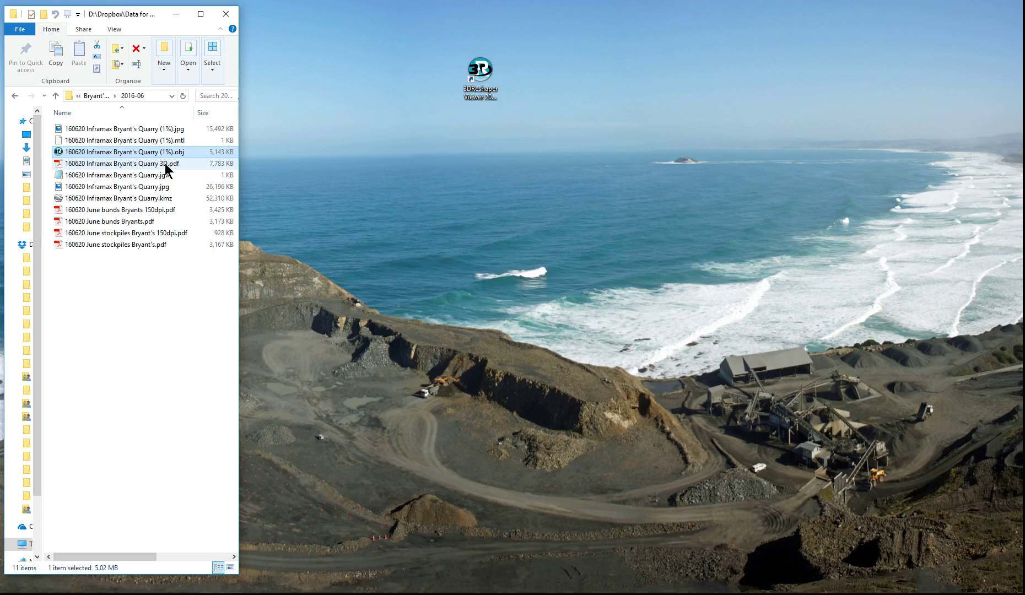
click(481, 74)
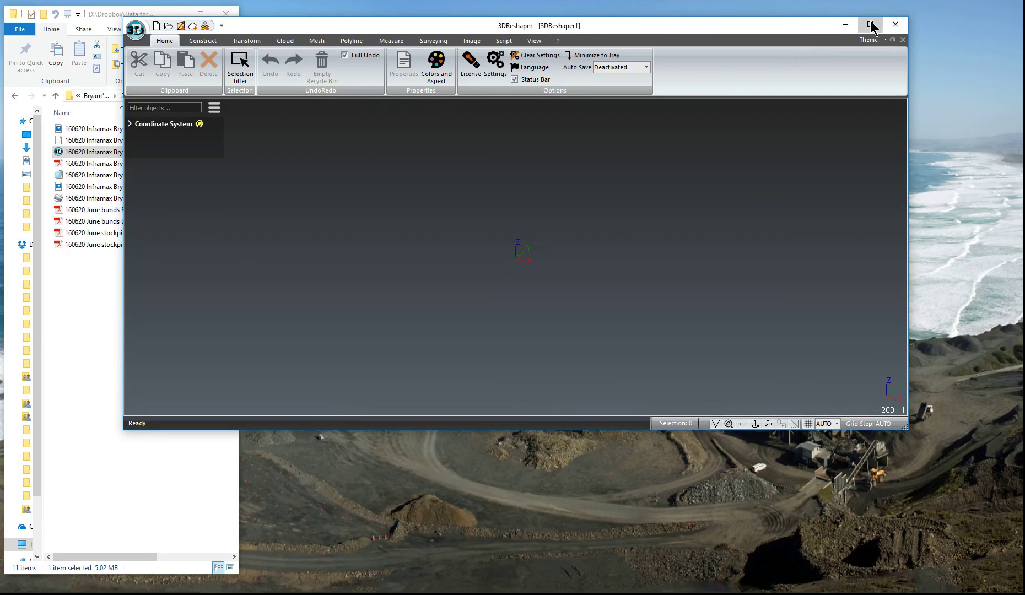
click(870, 24)
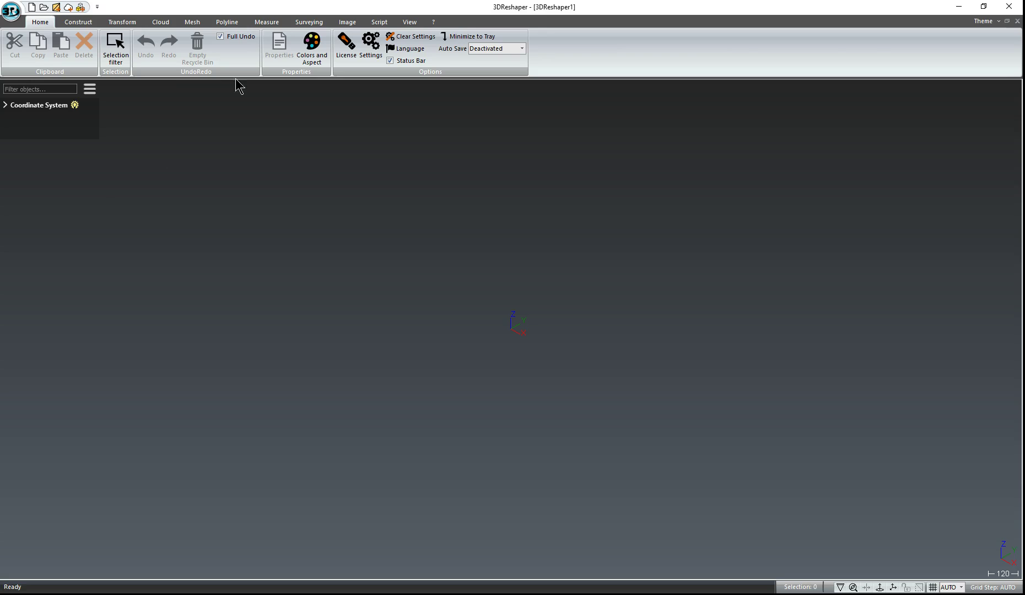
- Import 160620 Inframax Bryant's Quarry (1%).obj from the 2016-06 folder, grouping all parts inside one compound mesh
click(268, 21)
key(alt+Tab)
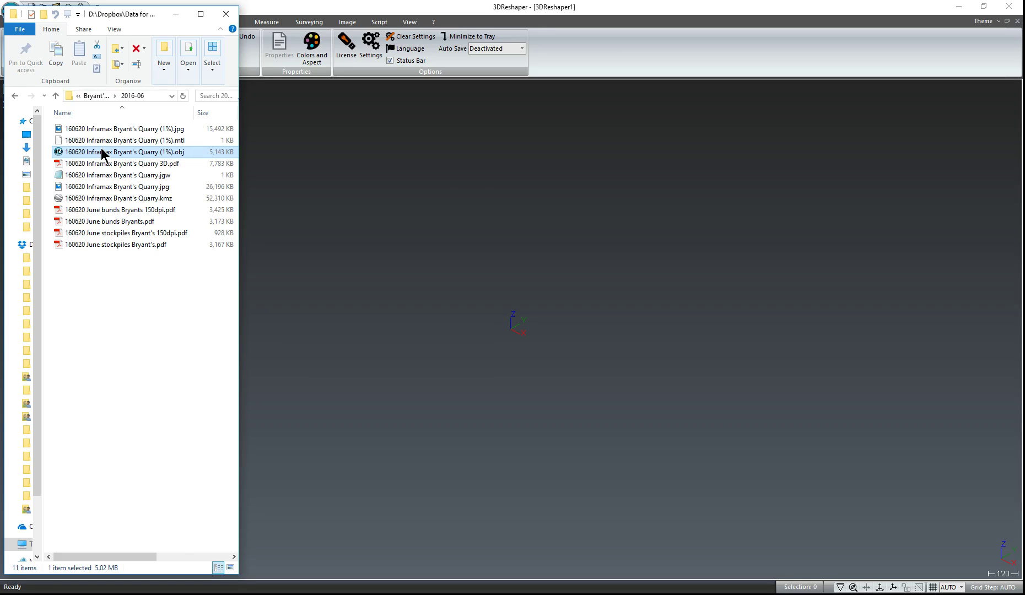
drag(102, 152, 452, 223)
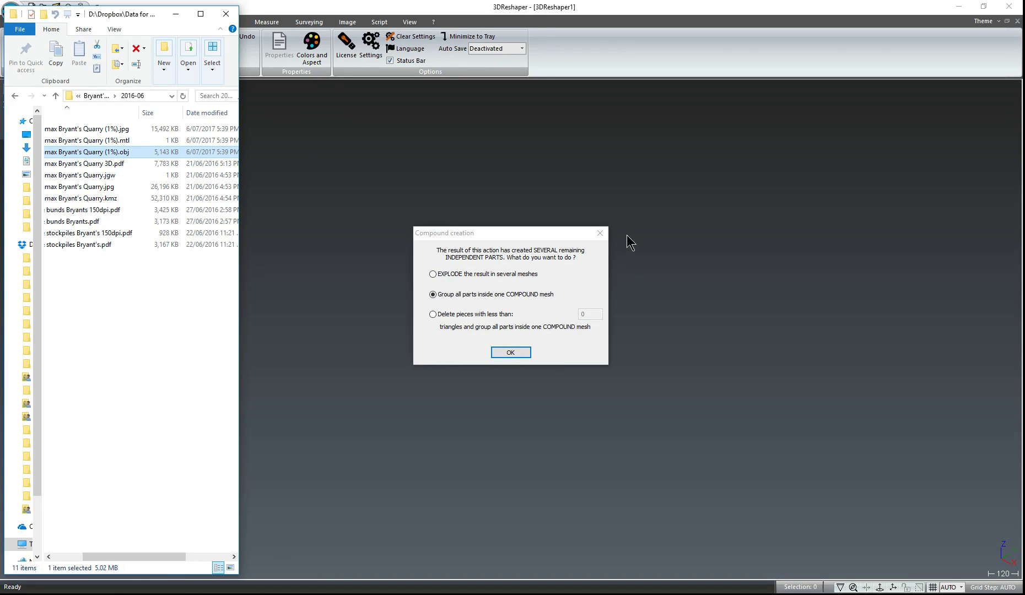
click(175, 14)
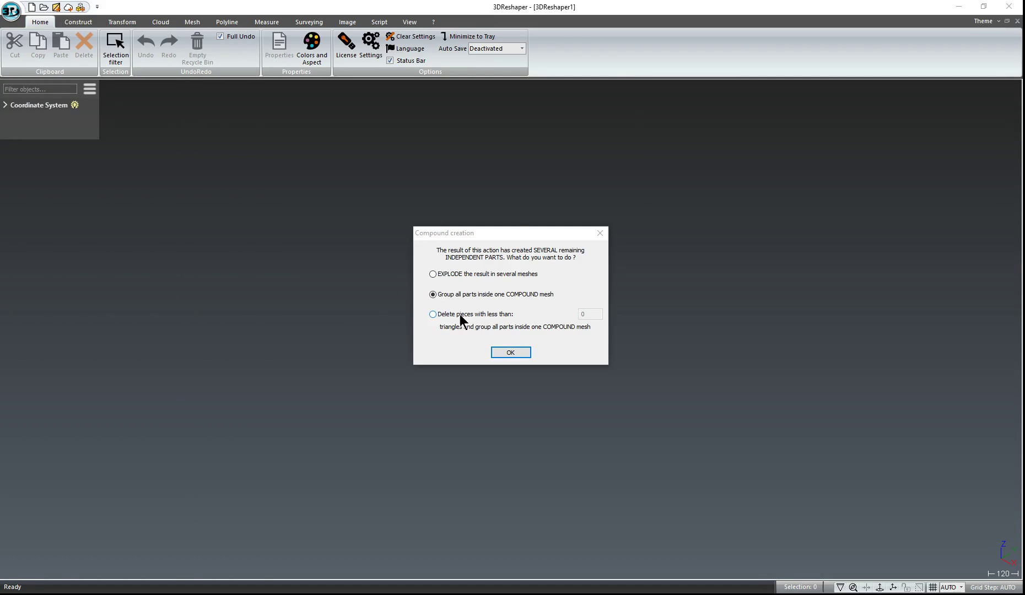
click(511, 353)
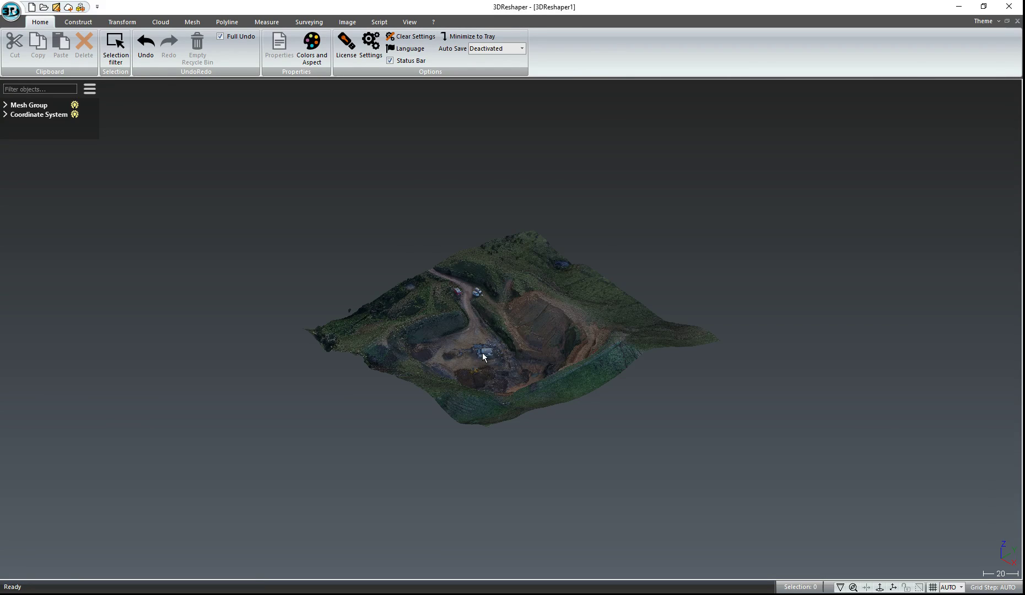
- Examine the quarry mesh from several angles and distances, including an overhead view of the pit floor and access road
scroll(478, 356, up, 3)
scroll(498, 356, up, 2)
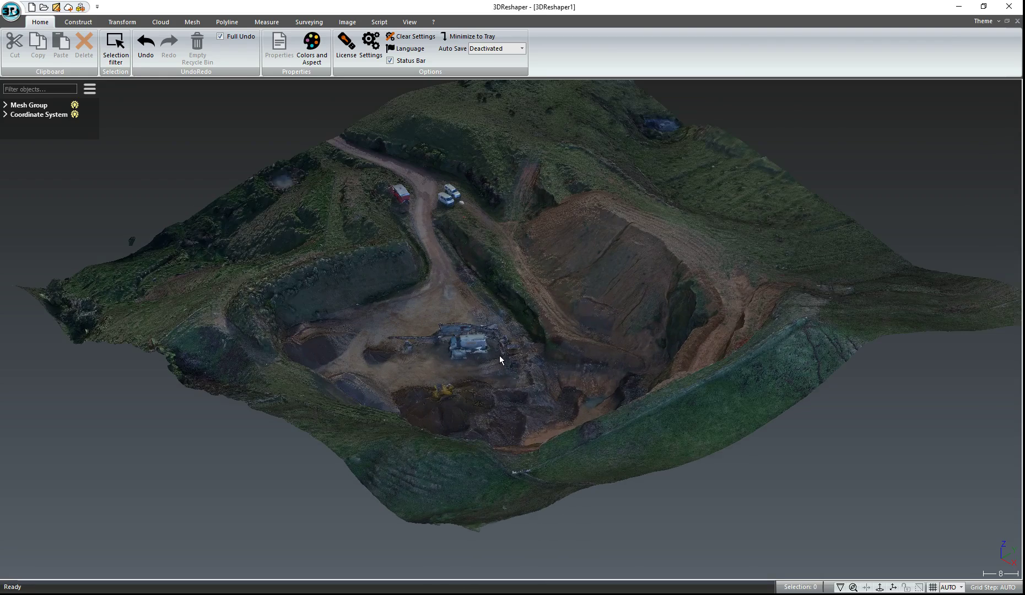
scroll(479, 425, down, 1)
scroll(479, 425, up, 1)
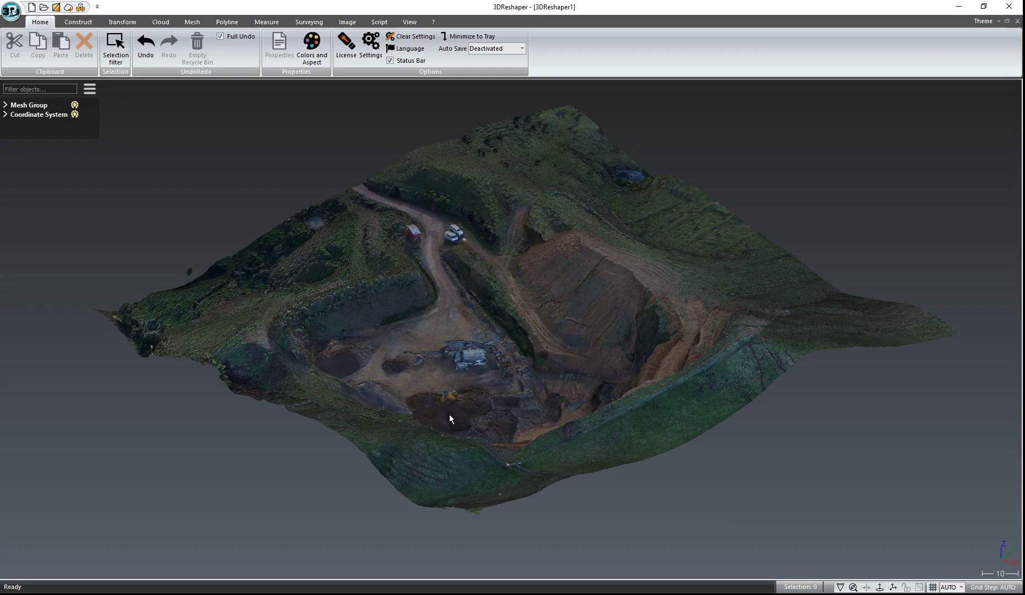
drag(449, 415, 406, 410)
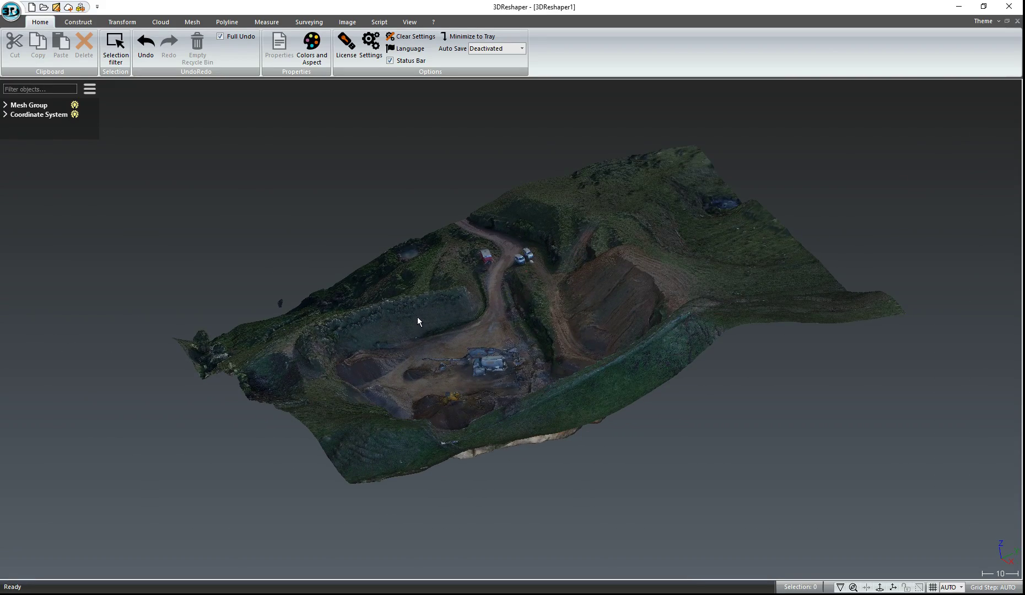
middle_drag(417, 317, 445, 391)
right_drag(445, 395, 423, 348)
scroll(526, 385, up, 6)
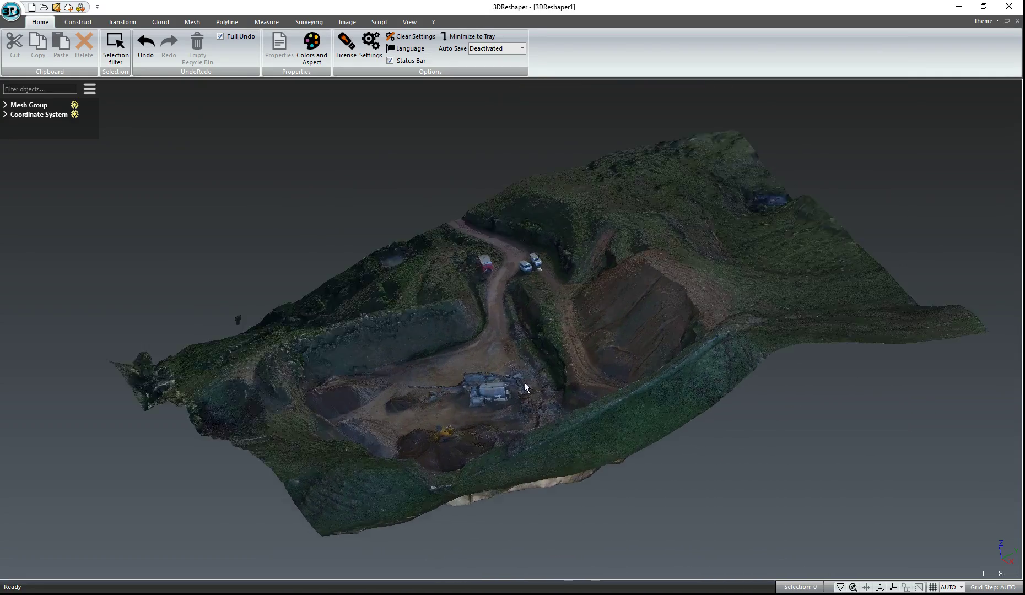
scroll(524, 386, down, 5)
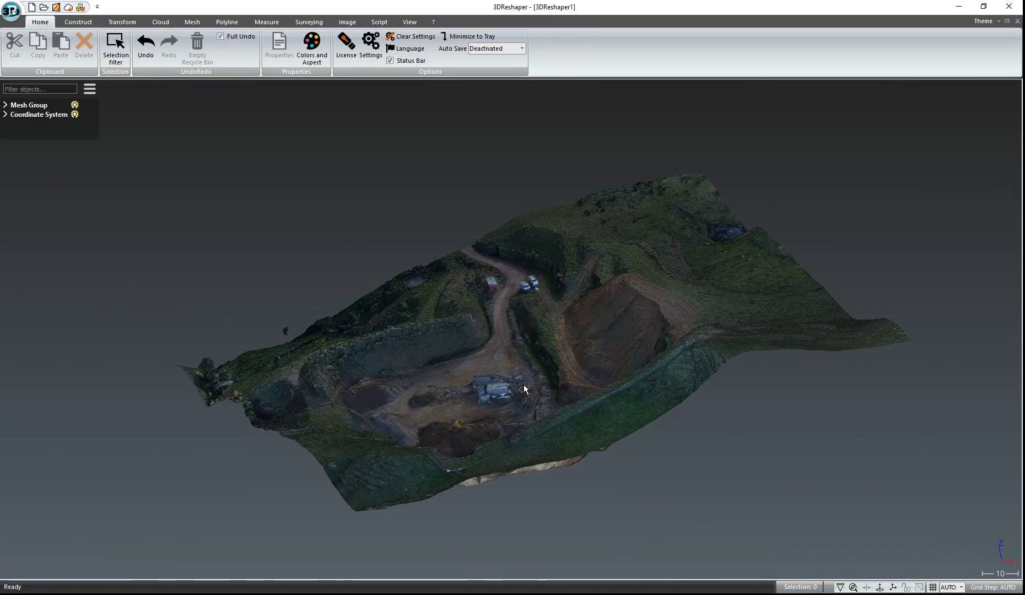
scroll(524, 385, up, 1)
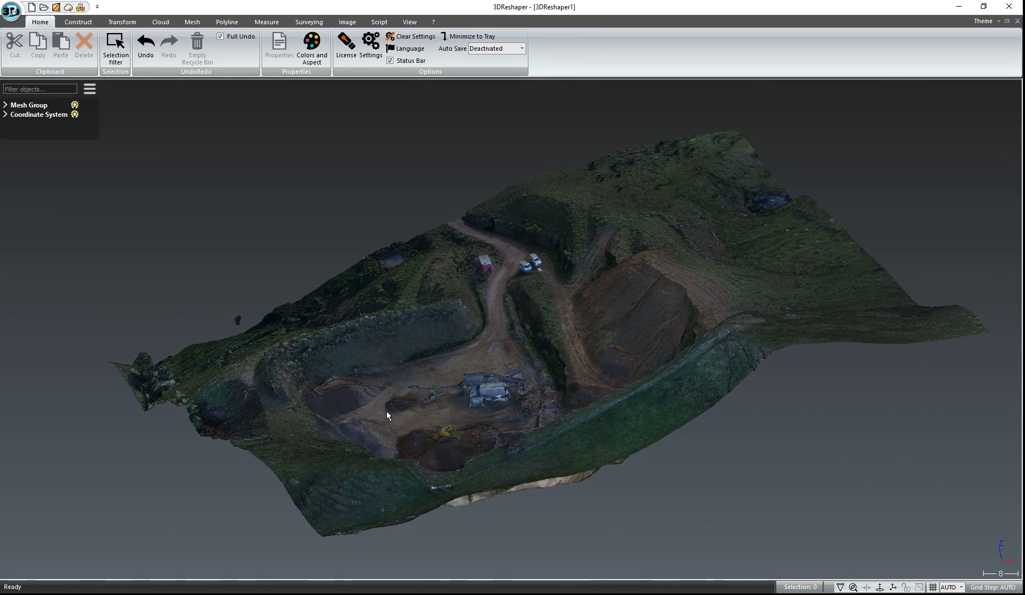
drag(386, 411, 408, 282)
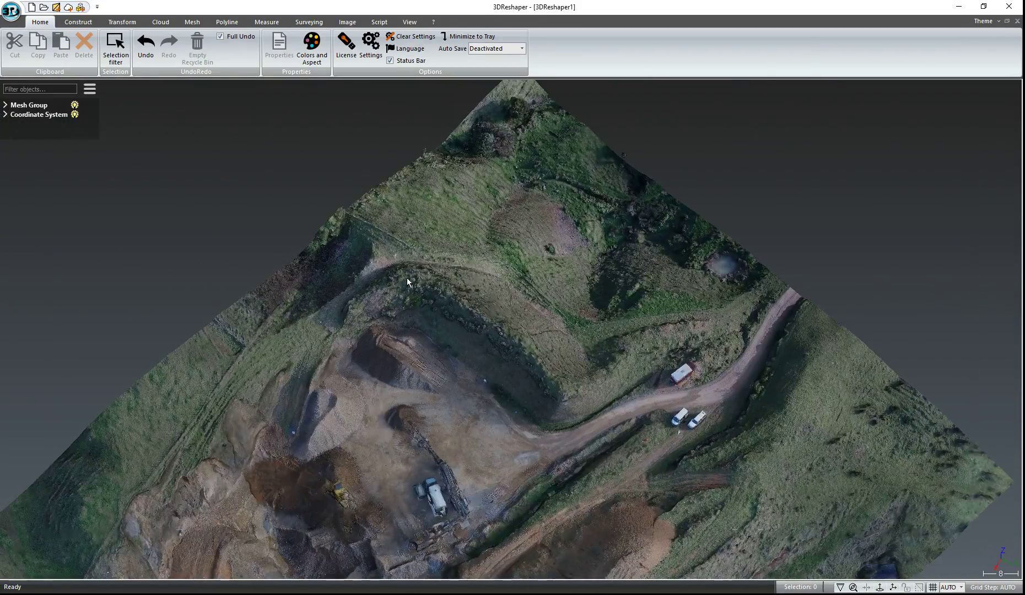
- Use the reference vector as the scene's vertical axis for camera movement and turn the model to face the quarry benches
click(880, 589)
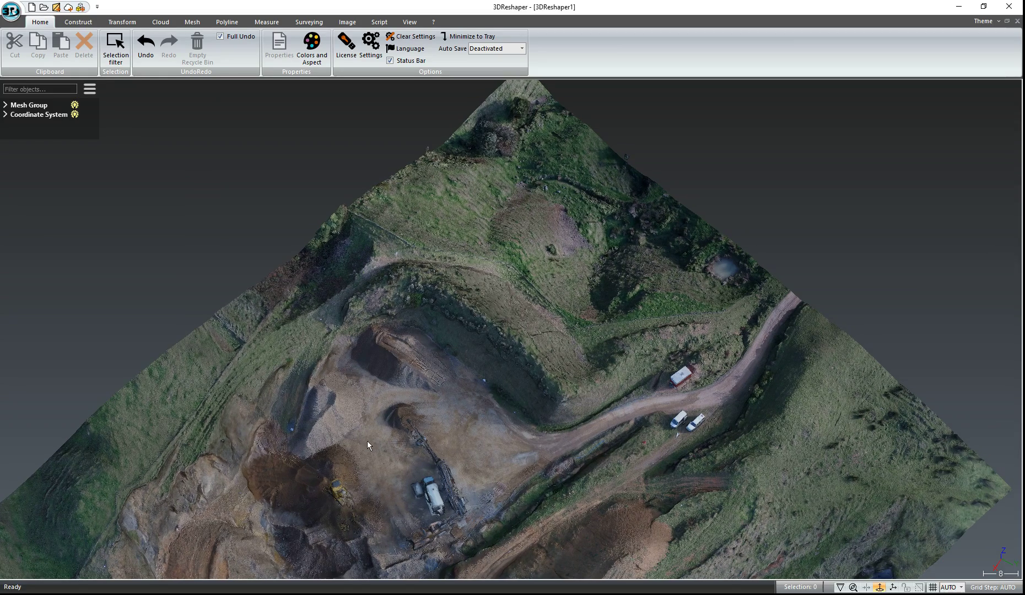
drag(405, 495, 341, 493)
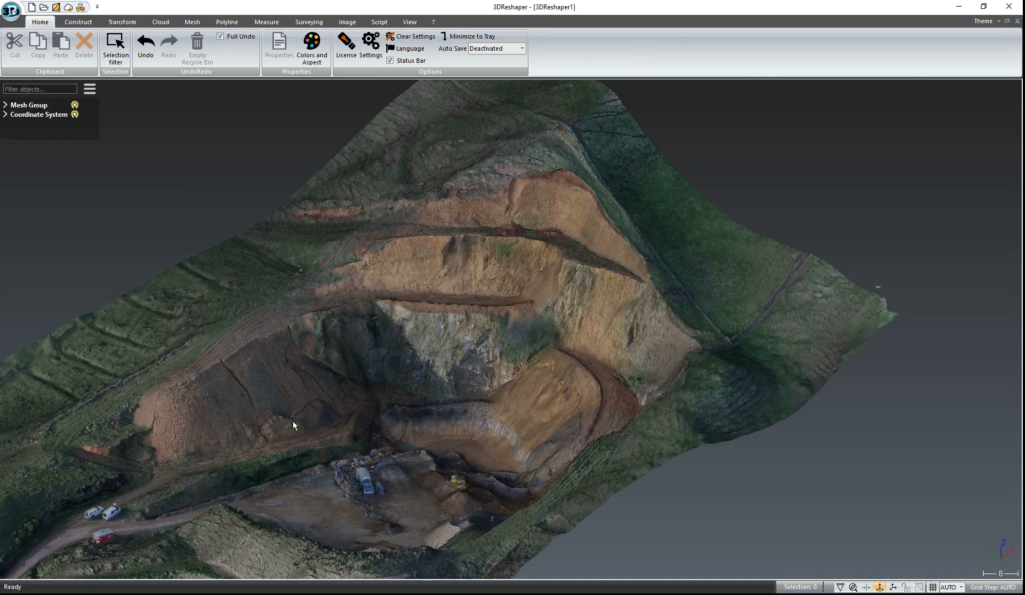
scroll(292, 421, down, 2)
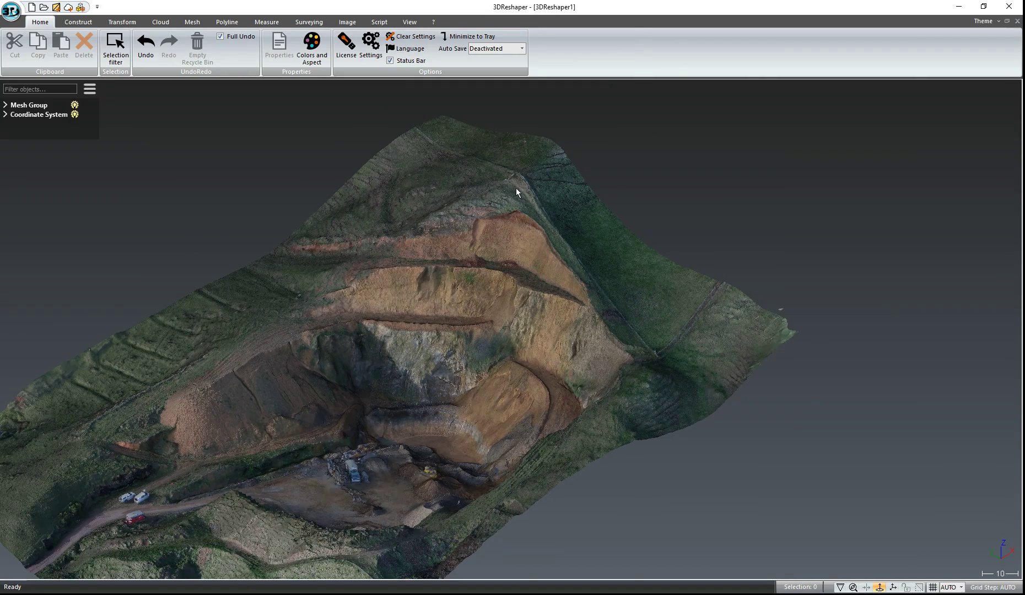
- Start Measure with Mouse and set the first measuring point on the crest of the uppermost quarry face
scroll(516, 188, up, 3)
scroll(516, 188, up, 2)
scroll(508, 298, up, 2)
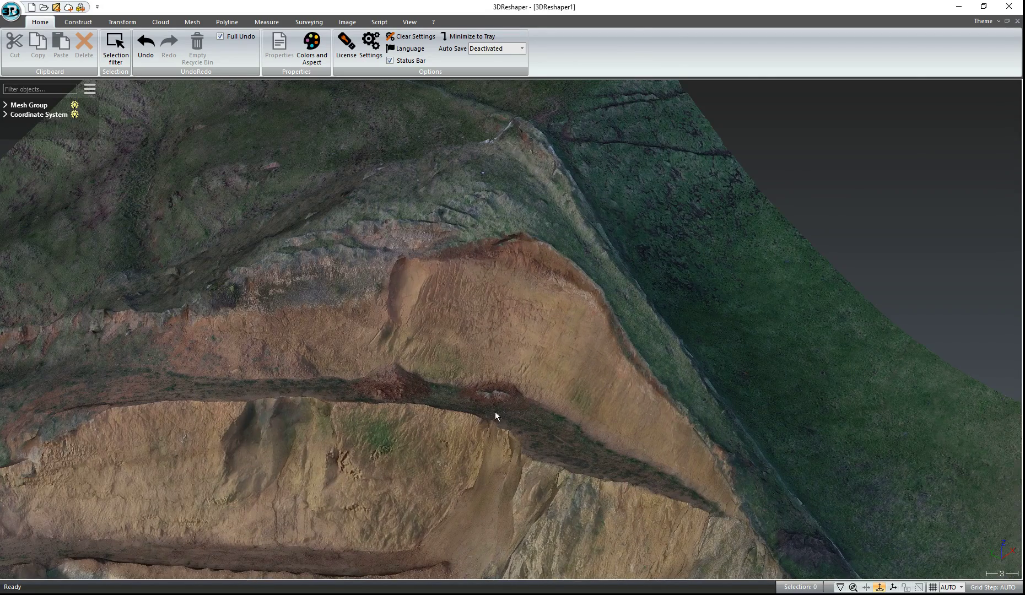
click(266, 23)
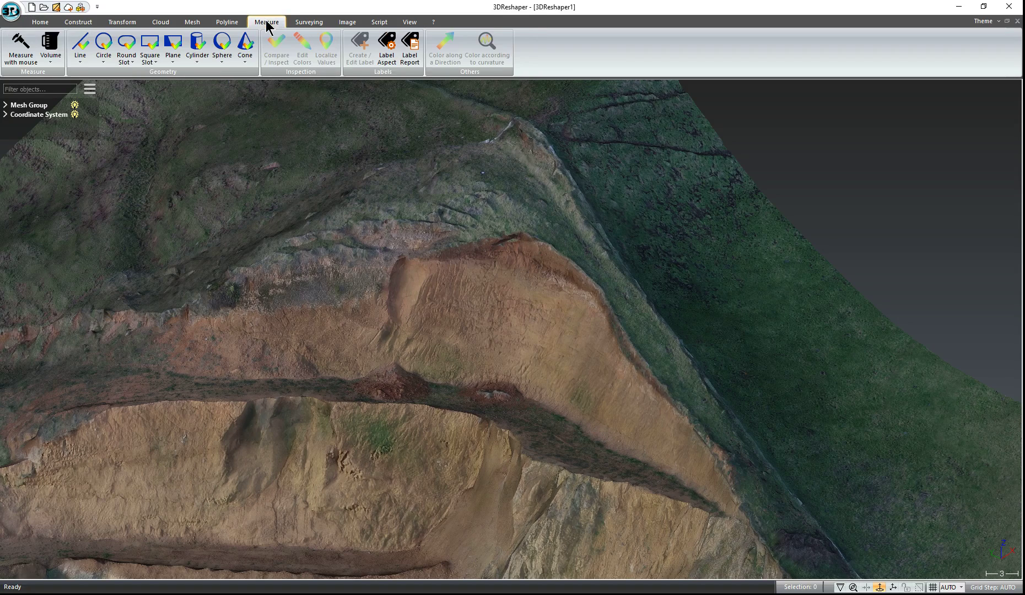
click(19, 58)
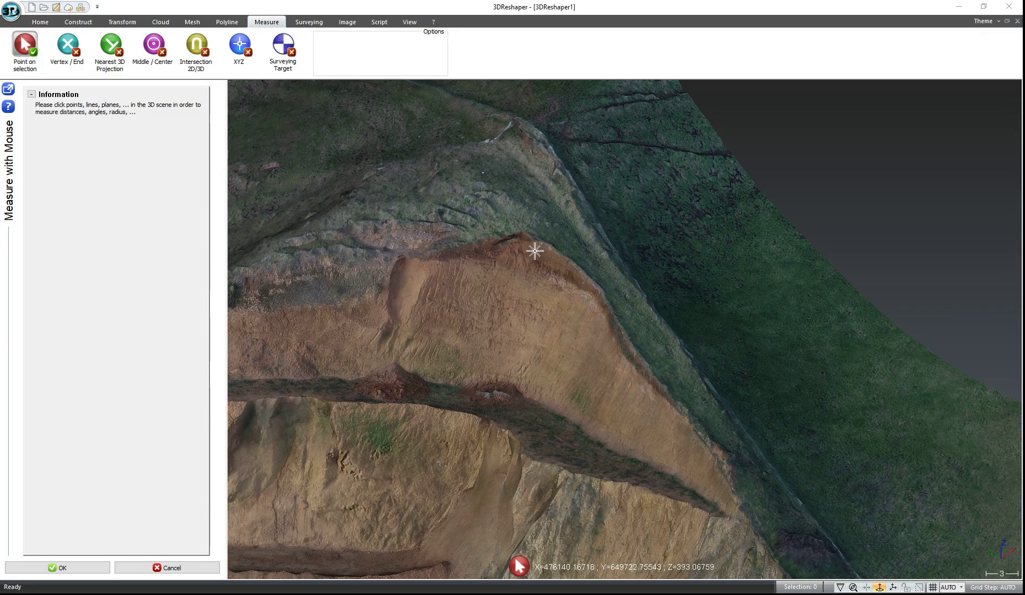
scroll(549, 275, up, 2)
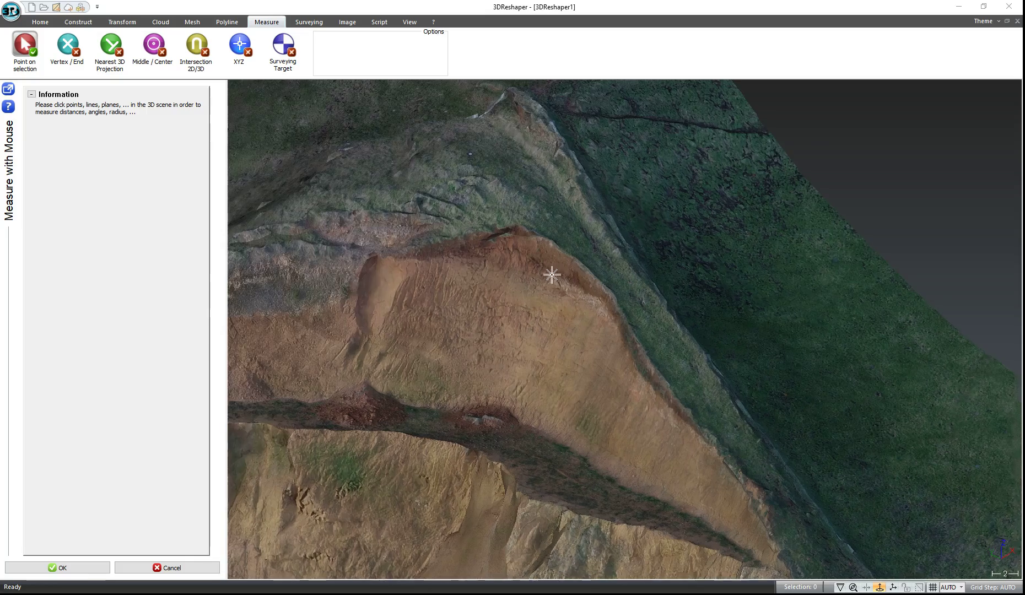
scroll(551, 238, up, 1)
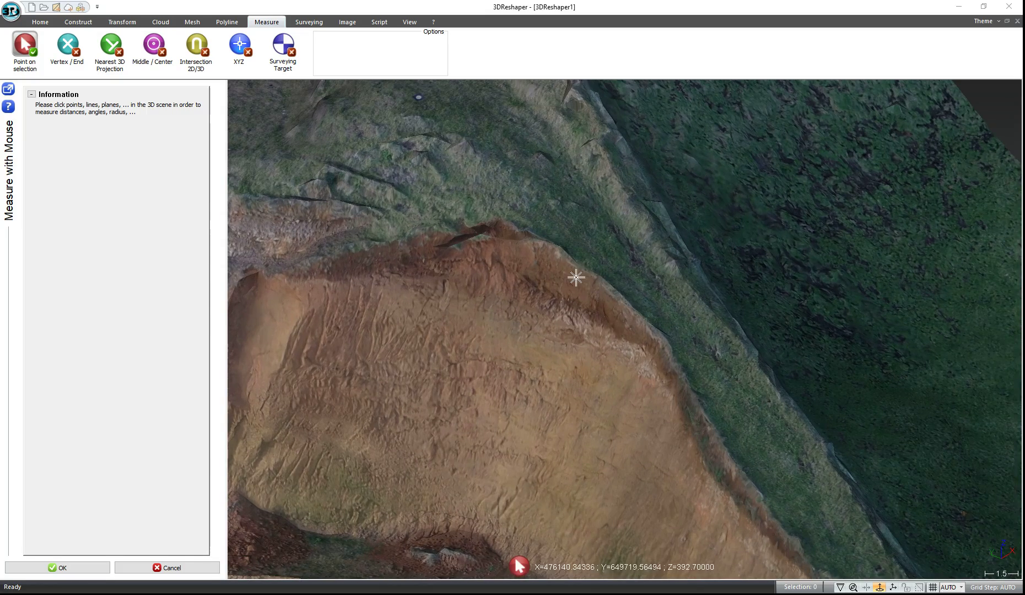
middle_drag(570, 274, 523, 275)
scroll(593, 275, up, 3)
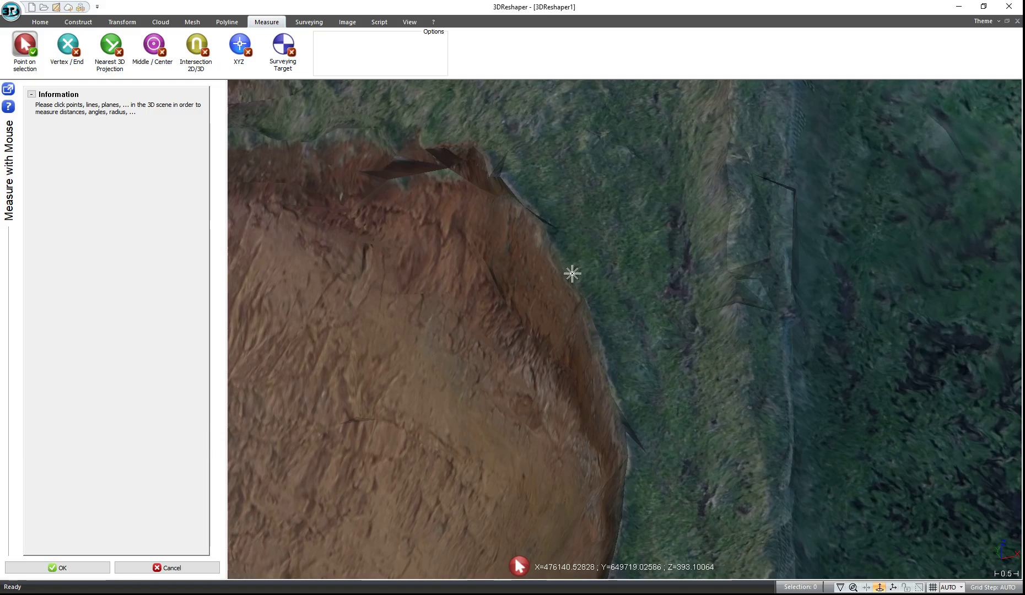
click(572, 274)
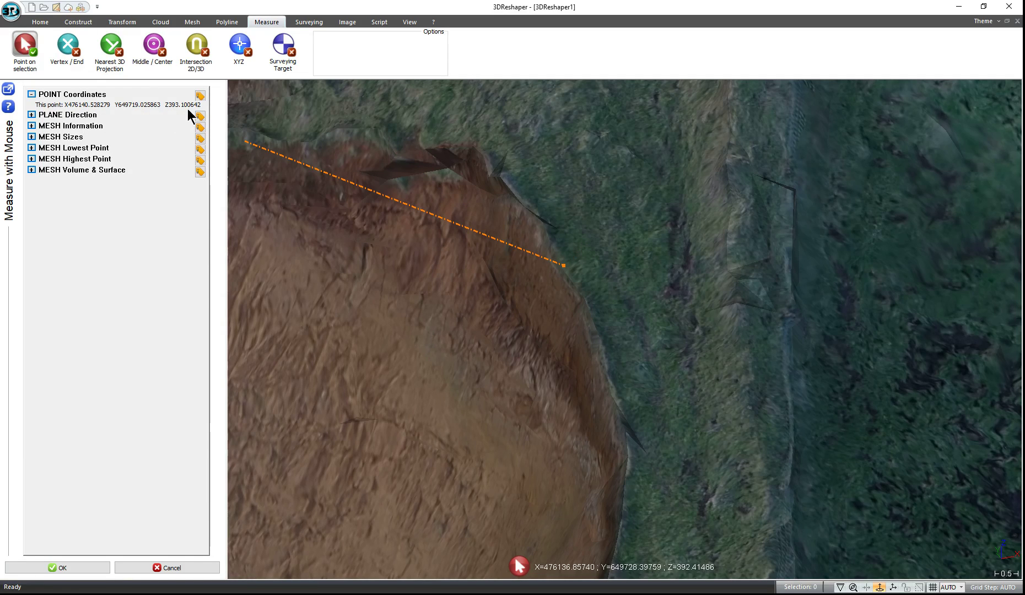
- Measure the distance from the crest point to the toe of the uppermost face, beside the grassy bench
scroll(609, 163, down, 6)
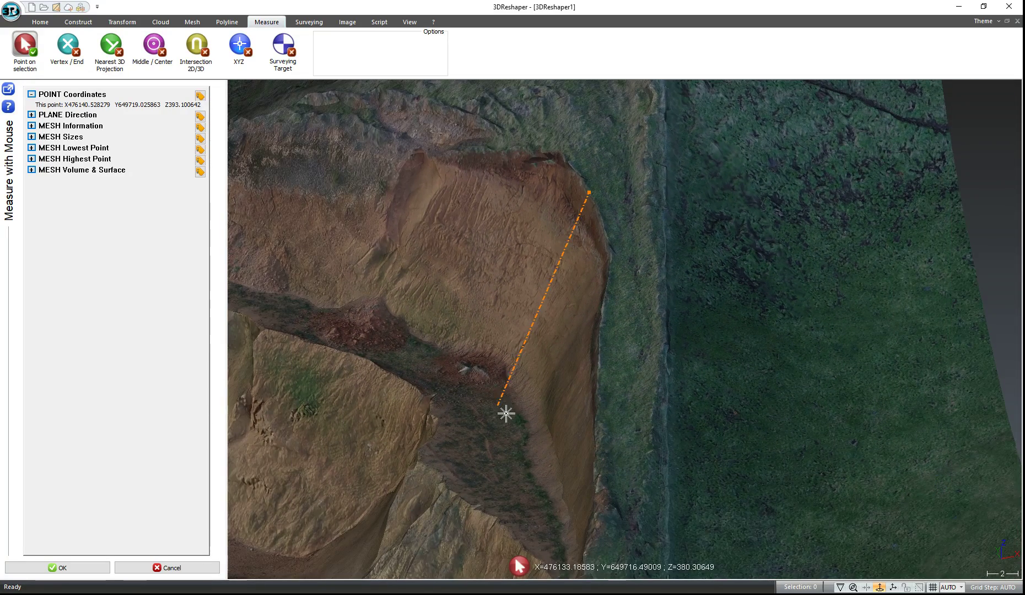
scroll(518, 414, up, 5)
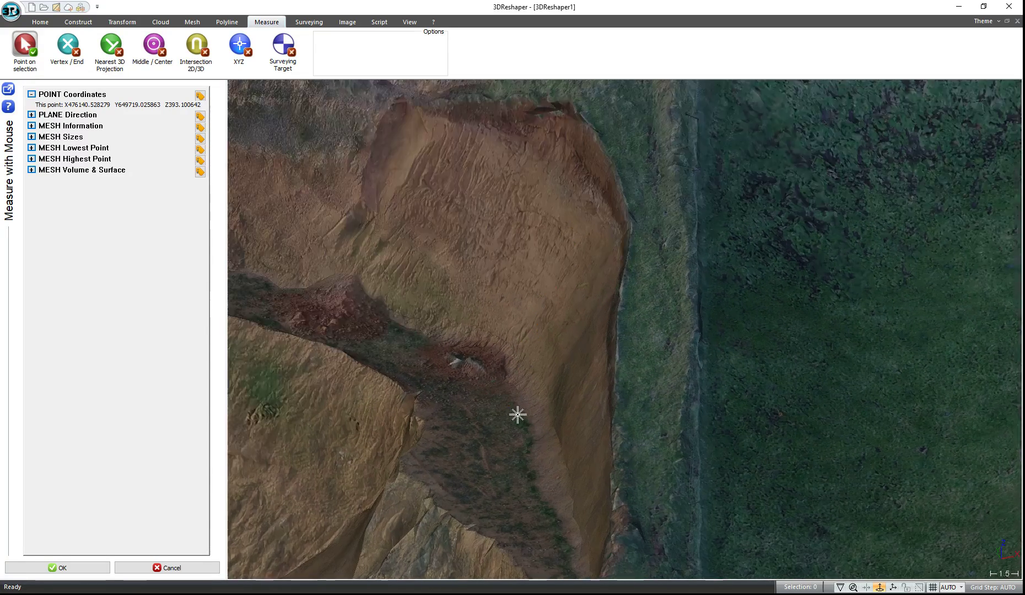
scroll(518, 412, up, 1)
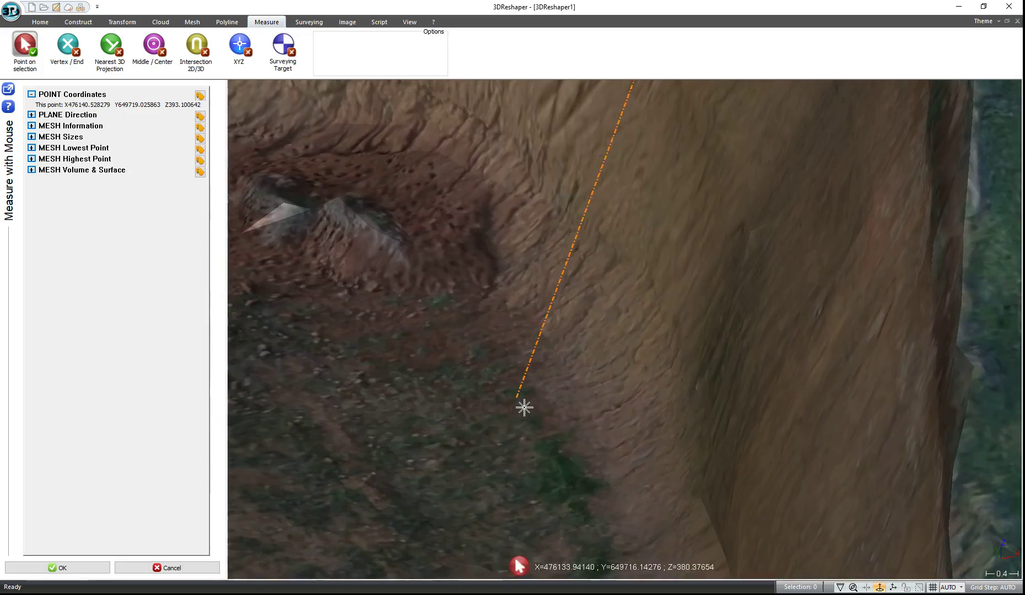
middle_drag(521, 393, 514, 380)
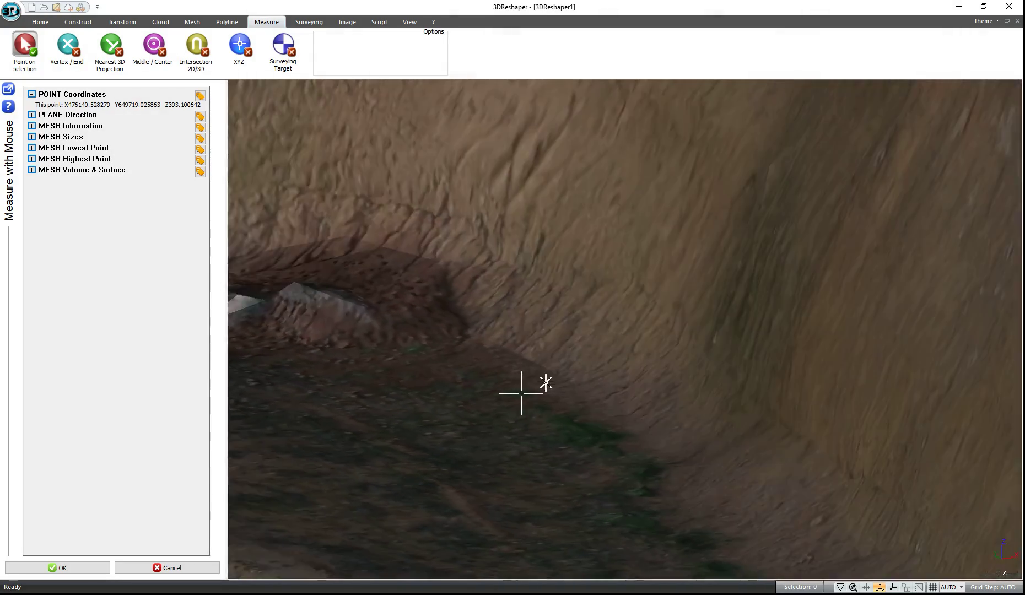
mouse_move(545, 382)
middle_down()
mouse_move(532, 371)
mouse_move(540, 389)
middle_up()
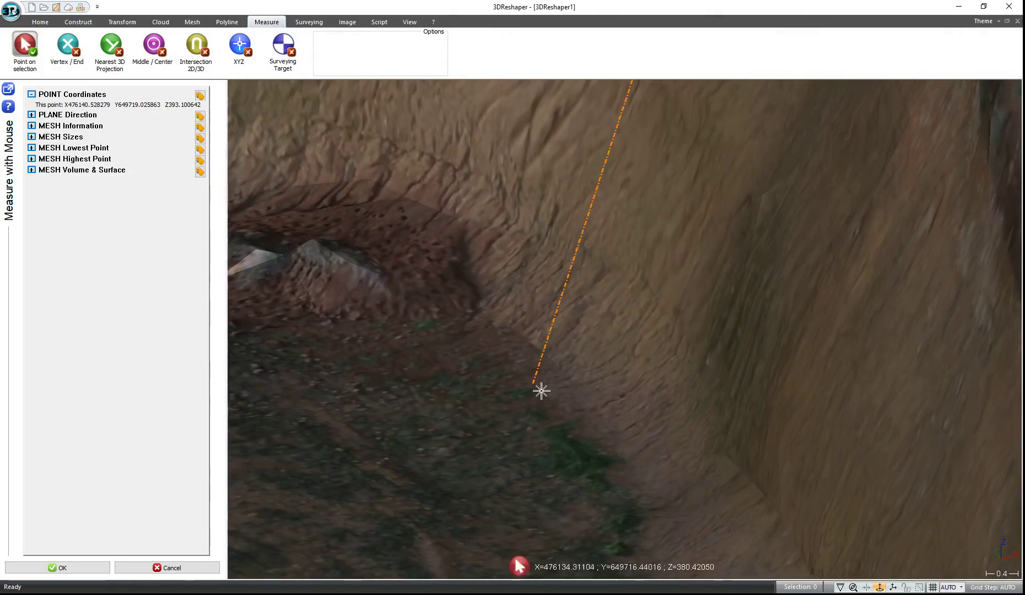
click(551, 361)
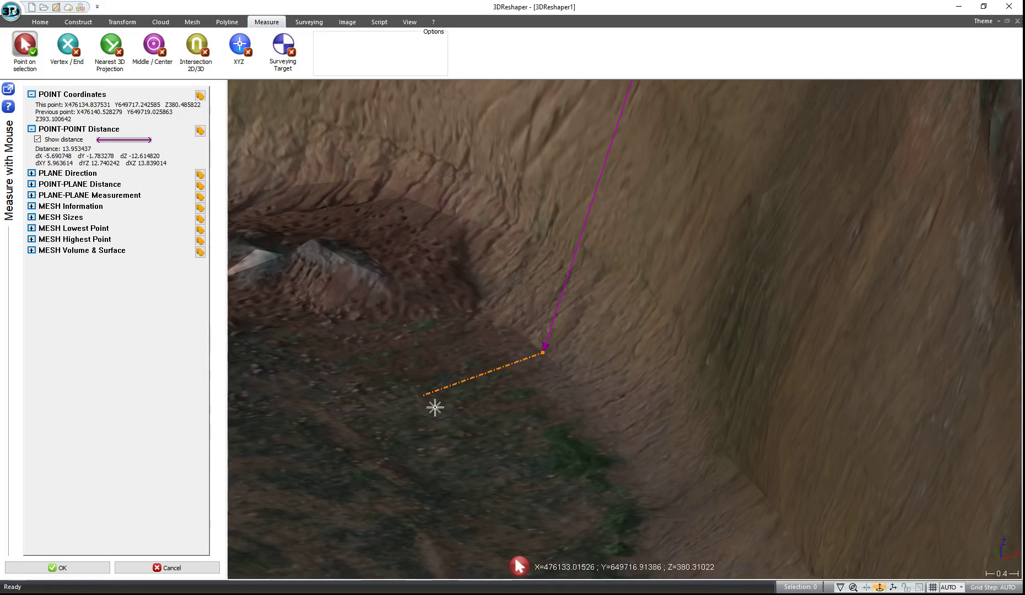
- Set the next measuring point on the crest of the second quarry face, just below the grassy bench
scroll(501, 362, down, 6)
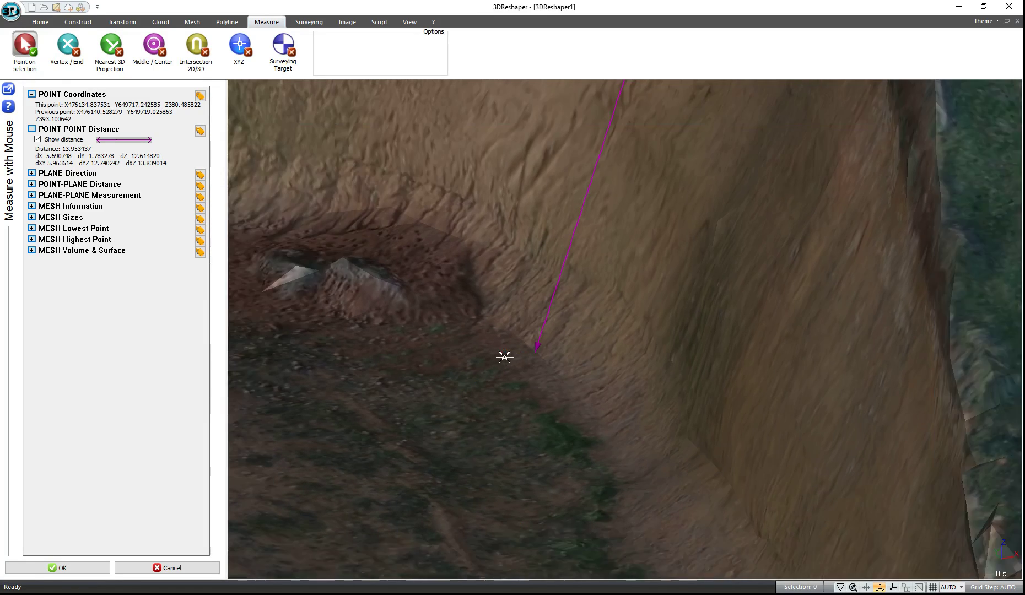
scroll(649, 314, down, 6)
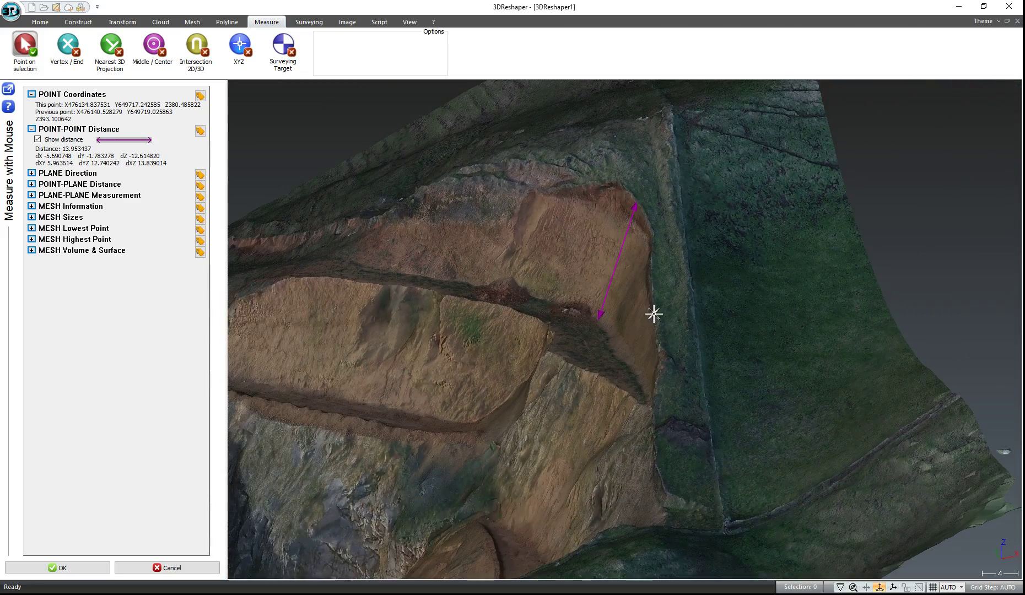
scroll(451, 364, up, 5)
scroll(451, 365, up, 2)
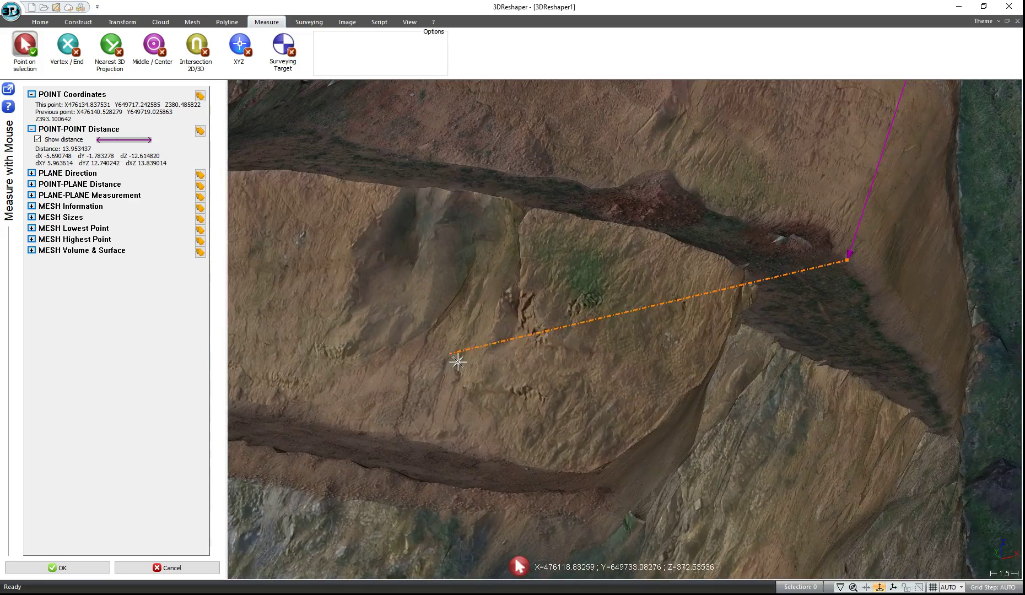
mouse_move(533, 338)
middle_down()
mouse_move(540, 343)
mouse_move(498, 343)
mouse_move(541, 353)
middle_up()
scroll(534, 351, up, 1)
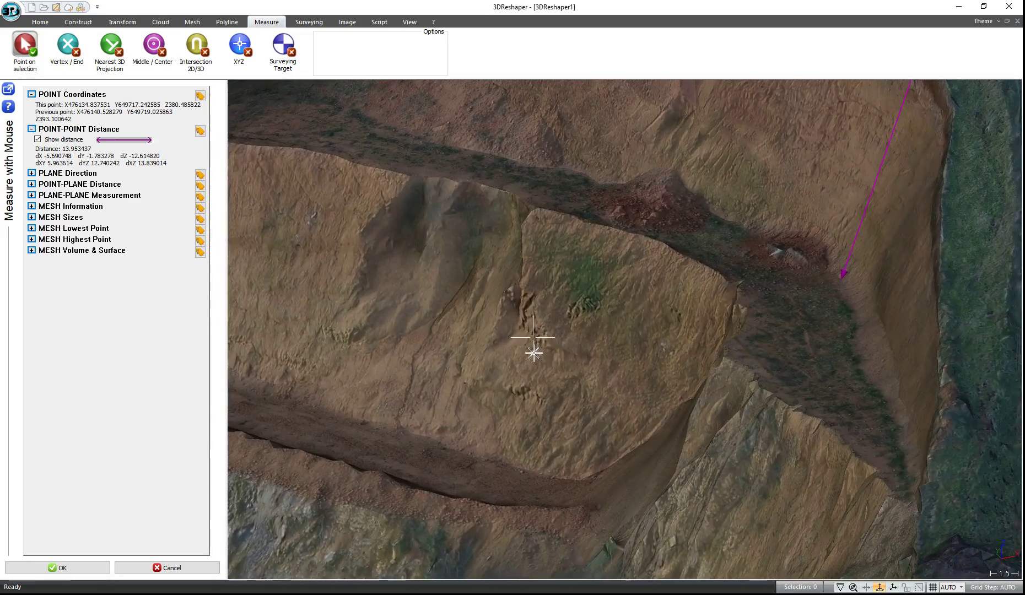
scroll(598, 234, up, 2)
scroll(603, 229, up, 2)
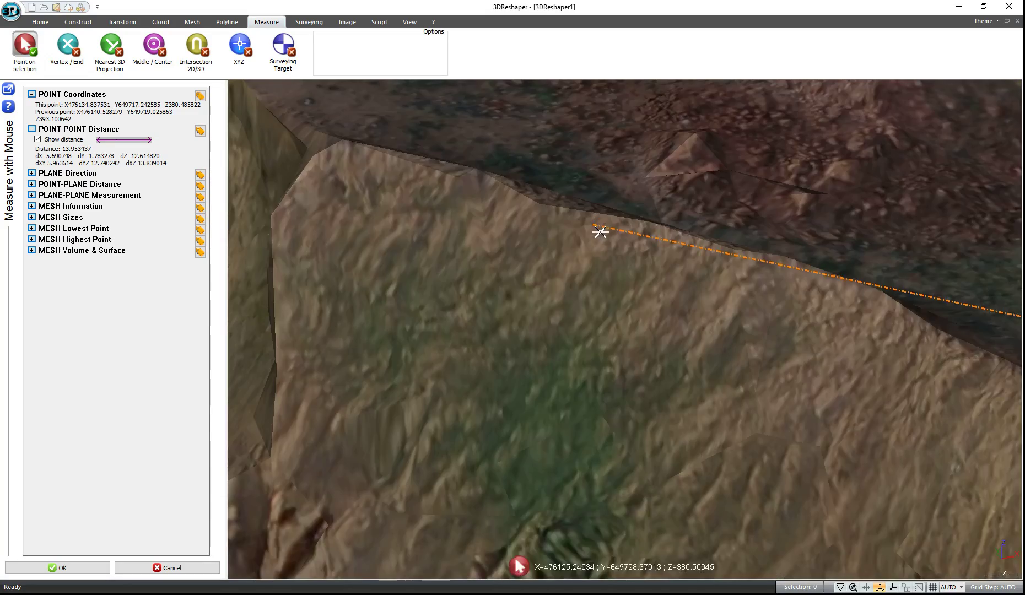
click(605, 219)
- Measure the distance from that crest point down to the toe of the second face on the lower bench
scroll(662, 195, down, 2)
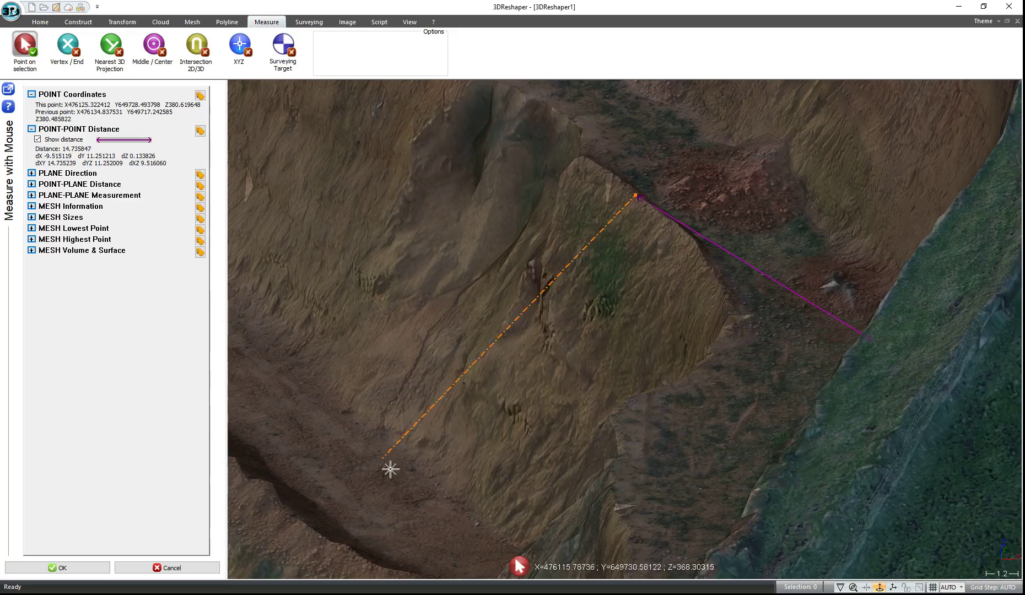
scroll(427, 469, up, 2)
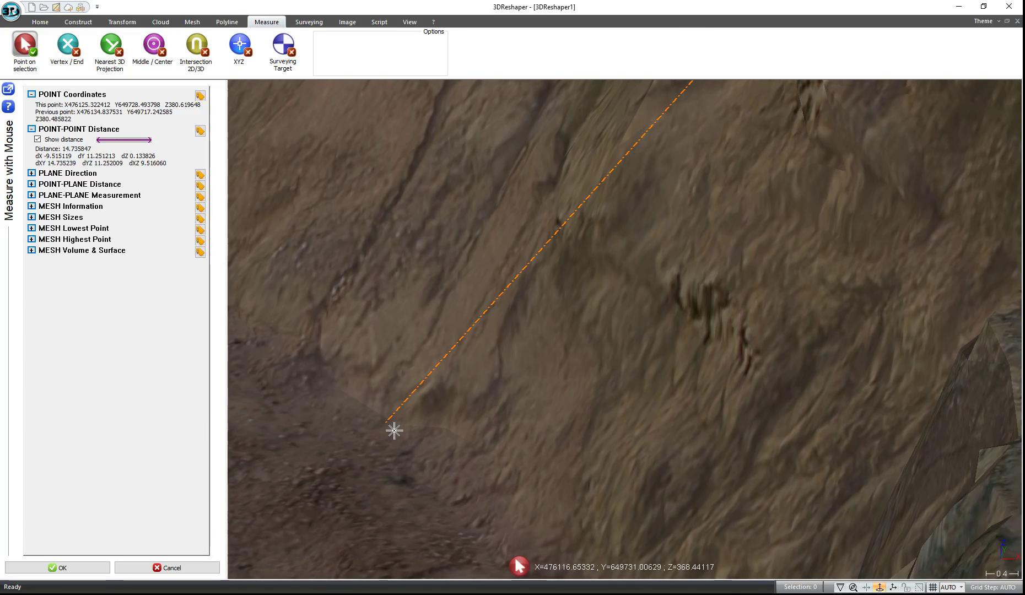
click(386, 422)
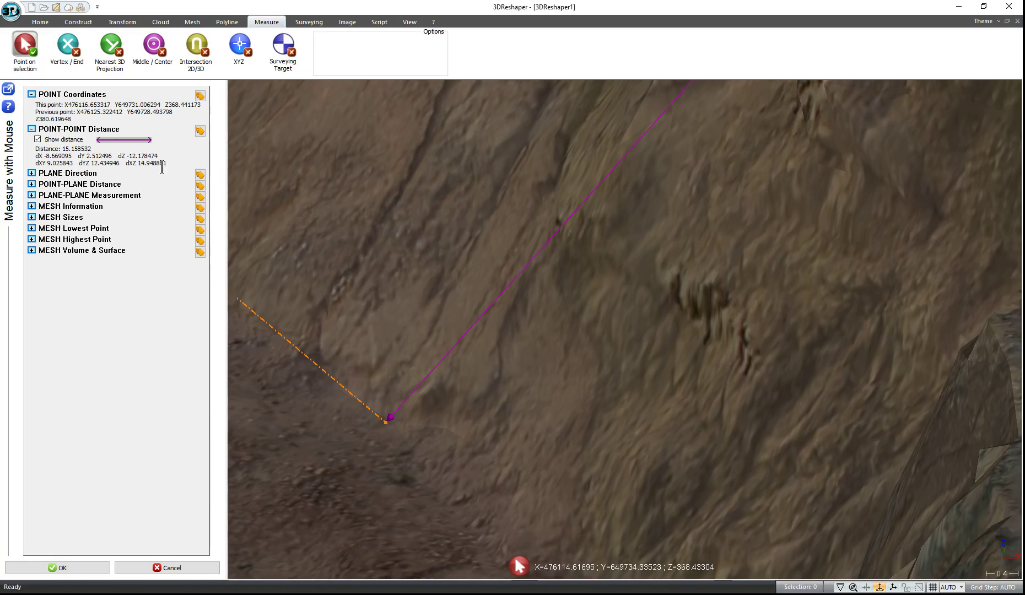
- Measure the distance from the second face's toe to the open pit floor, on the access-road side of the excavator
scroll(398, 333, down, 2)
scroll(401, 338, down, 3)
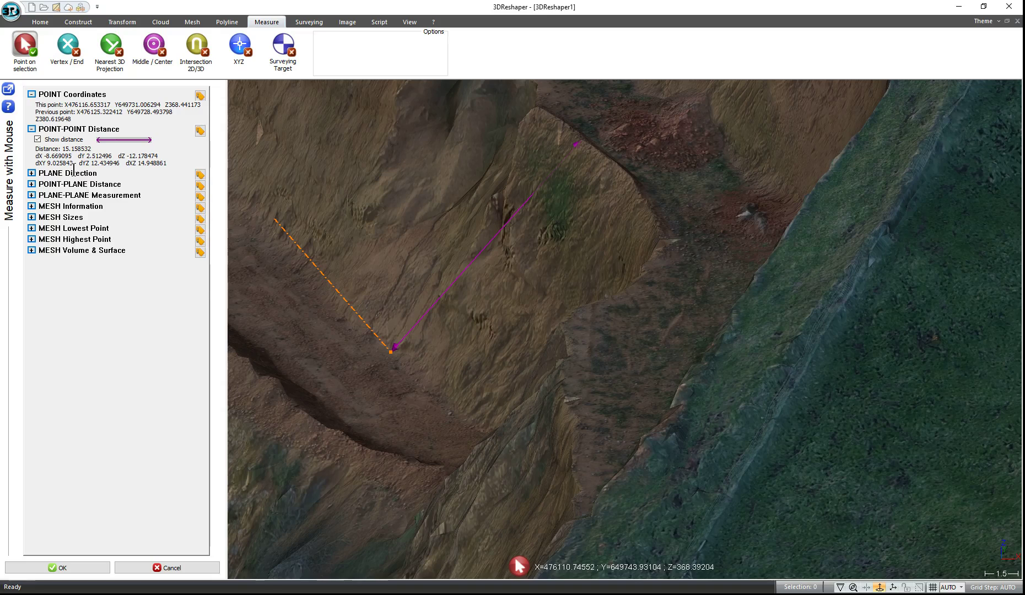
scroll(488, 441, down, 3)
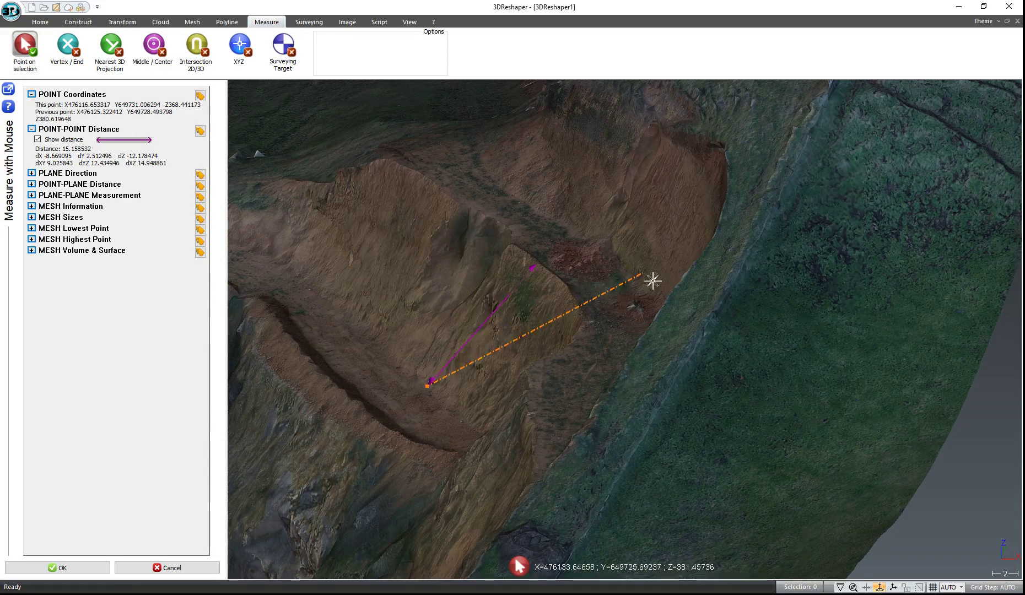
scroll(664, 276, down, 4)
middle_drag(442, 395, 544, 403)
scroll(555, 372, down, 3)
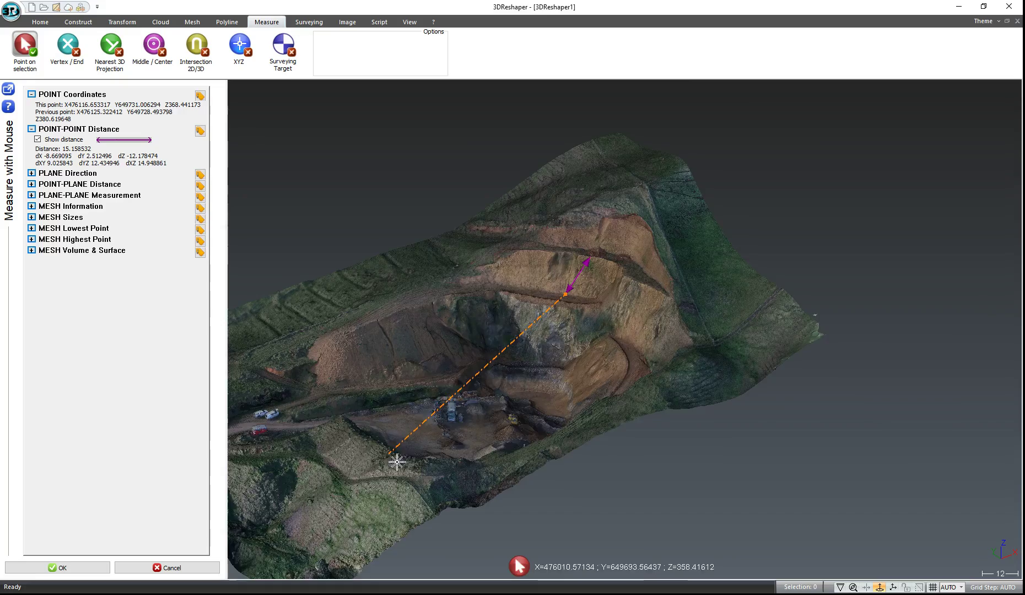
scroll(394, 465, up, 5)
scroll(395, 465, up, 2)
middle_drag(464, 485, 417, 490)
scroll(406, 442, down, 1)
scroll(406, 442, down, 1)
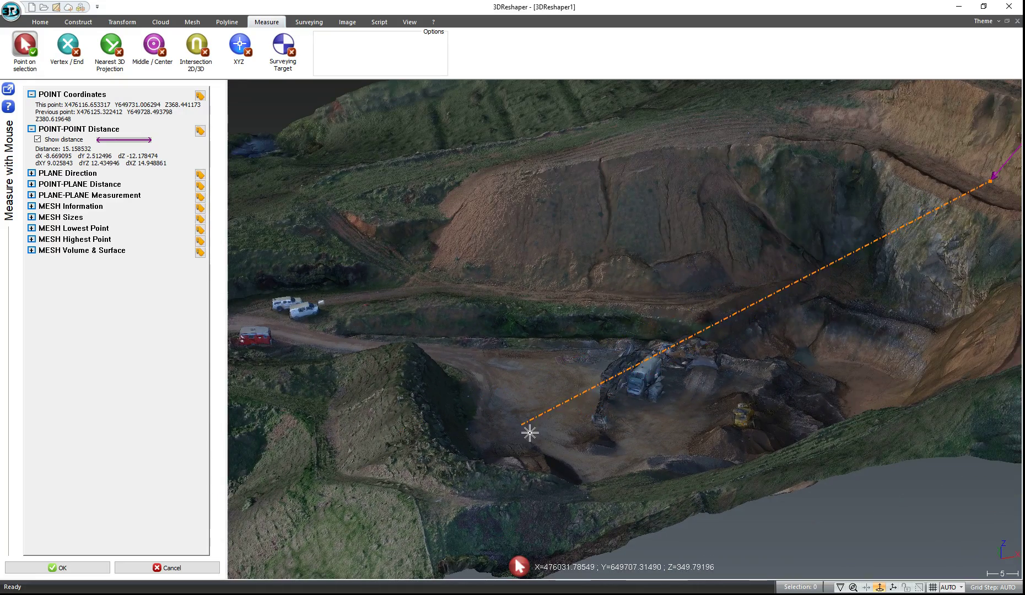
scroll(529, 433, up, 2)
scroll(530, 433, up, 3)
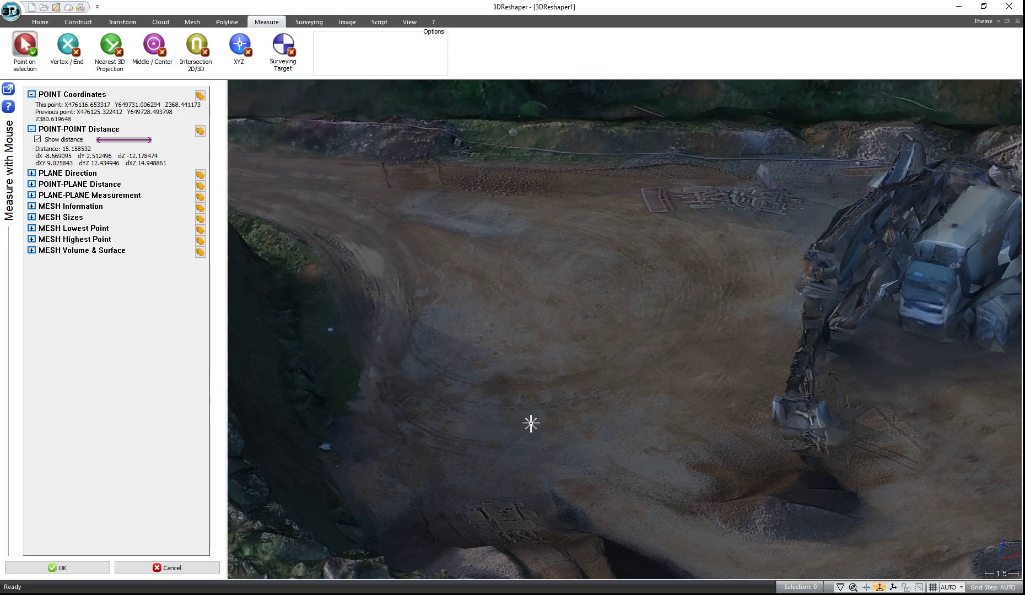
click(435, 320)
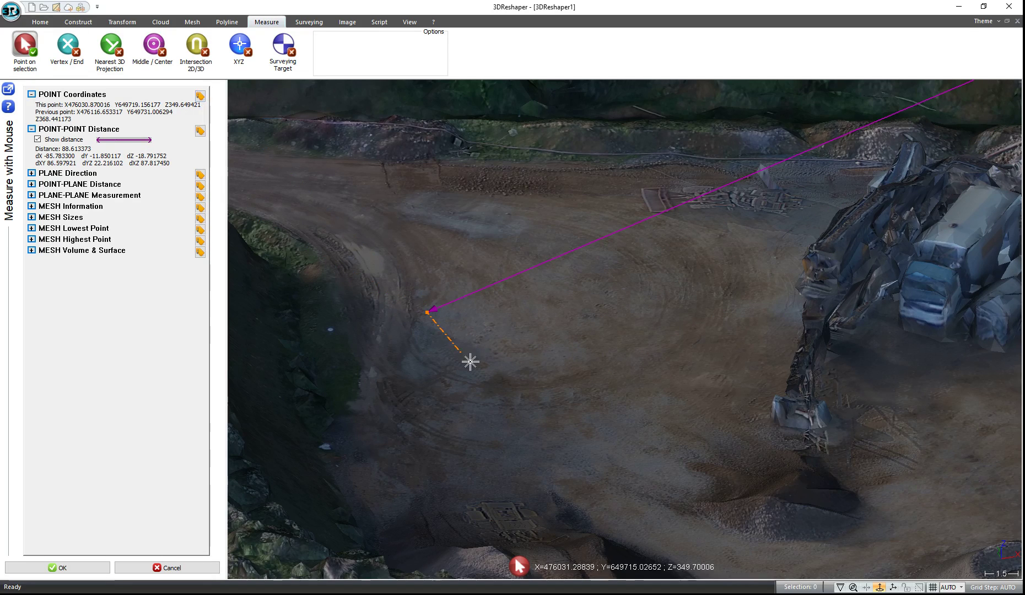
- Leave the mouse measurement without keeping it and bring the whole quarry mesh into view
scroll(469, 359, down, 2)
click(167, 567)
scroll(267, 446, down, 2)
scroll(266, 445, down, 4)
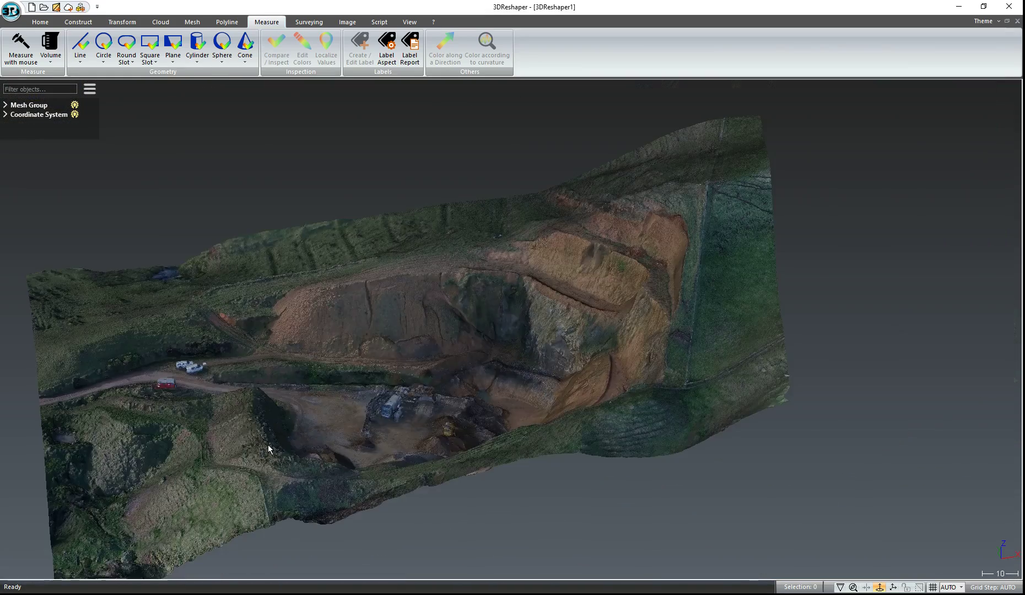
scroll(280, 446, up, 1)
drag(327, 447, 295, 444)
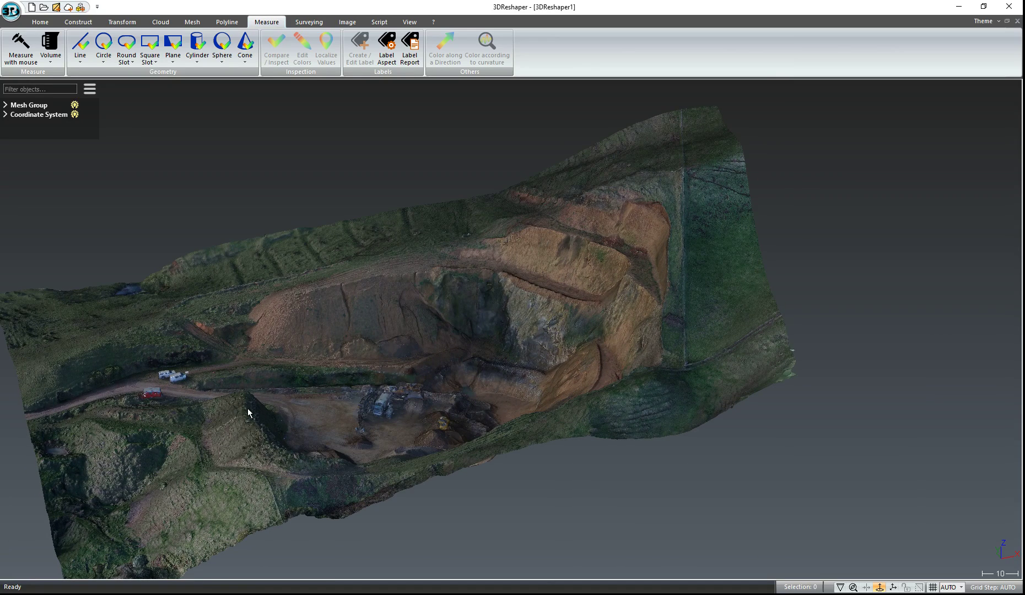